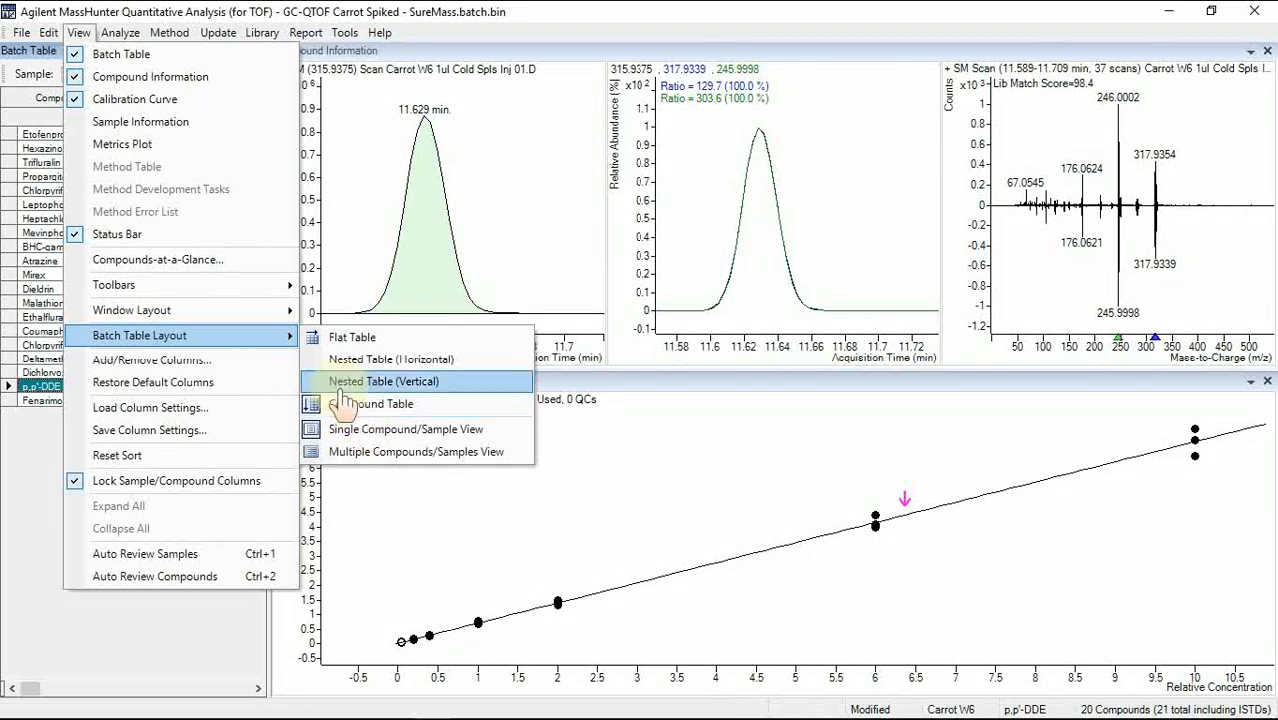
mouse_move(236, 290)
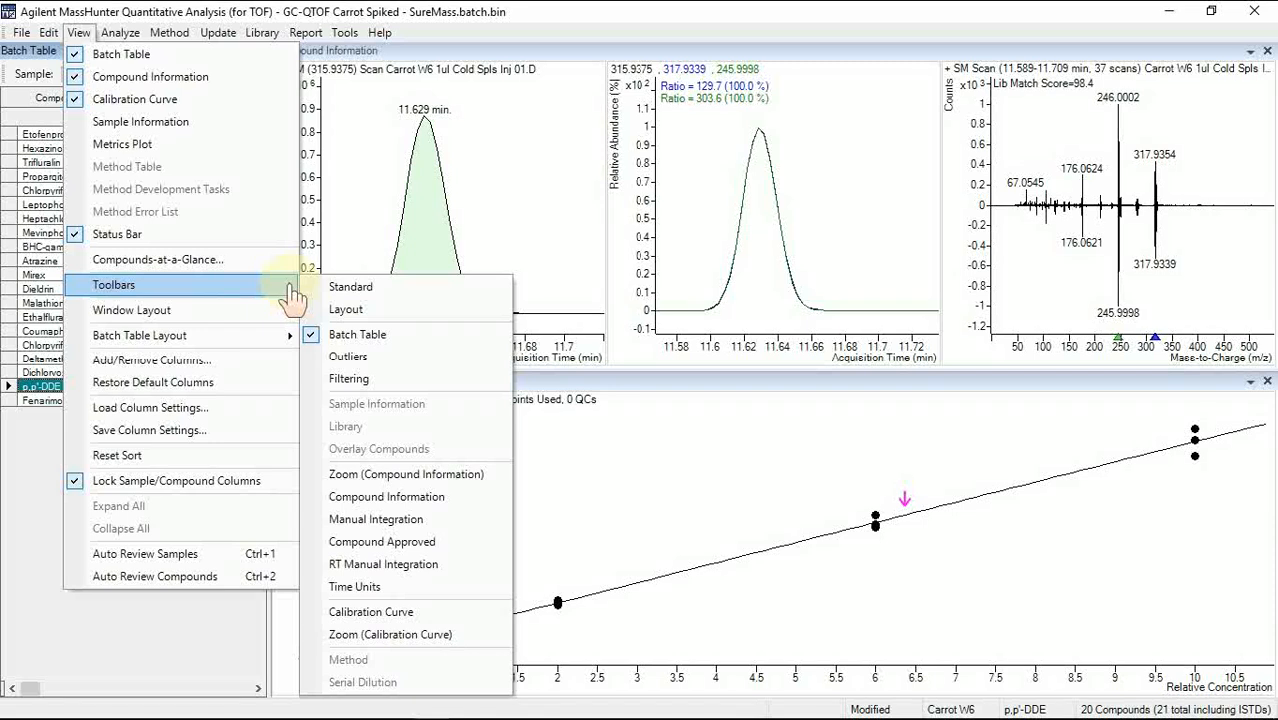
click(640, 384)
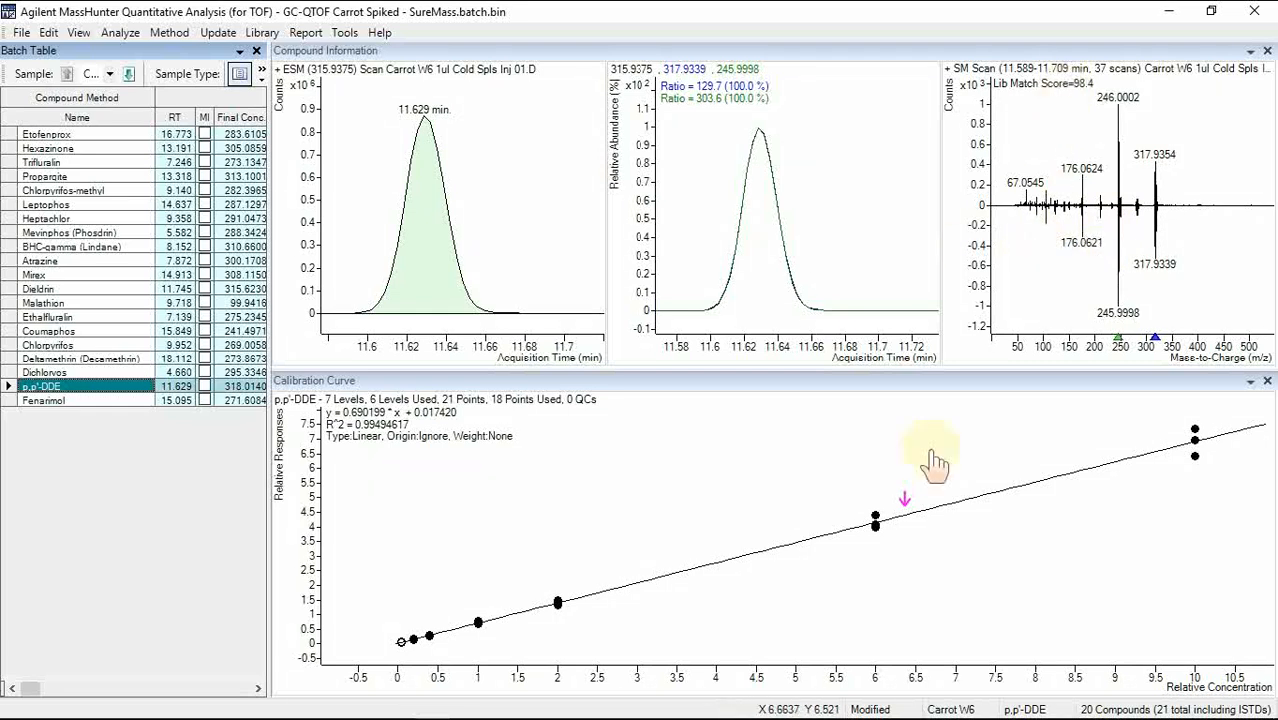
mouse_move(877, 522)
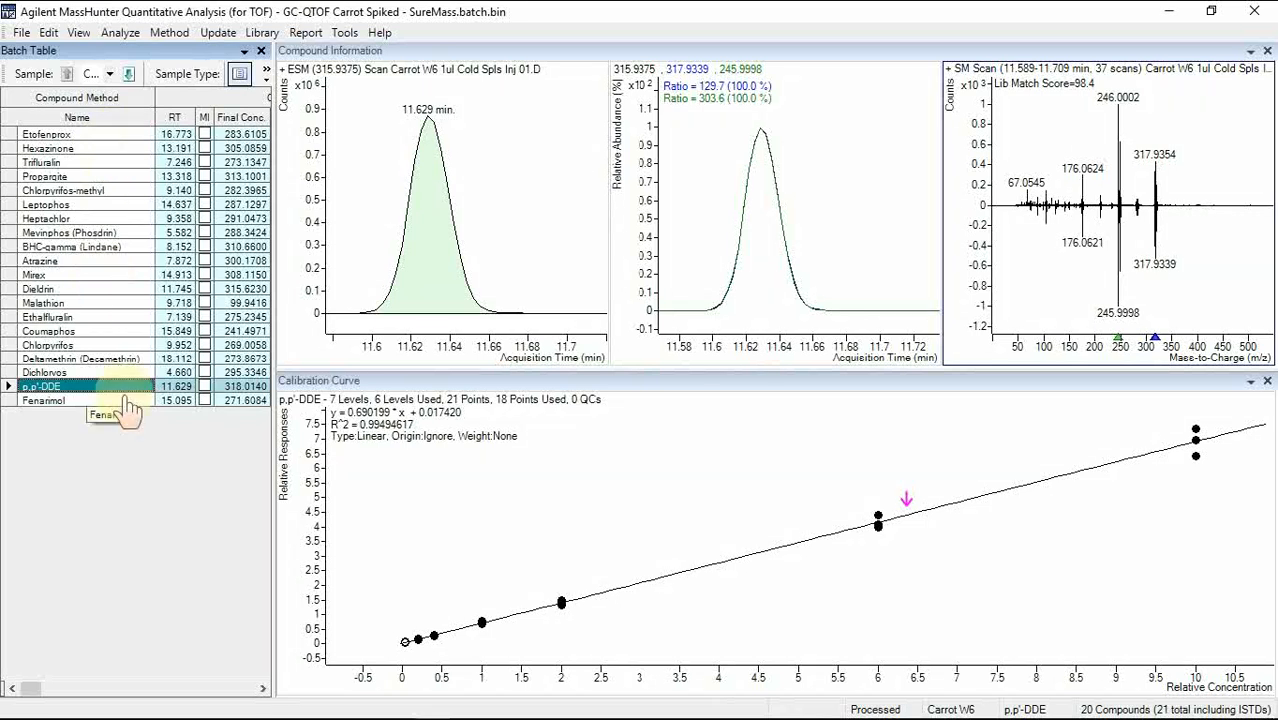
- Review the peaks, spectra and calibration curves of the Carrot W6 compounds one by one, ending at Etofenprox
key(Down)
key(Up)
key(Up)
key(Up)
key(Up)
key(Up)
key(Up)
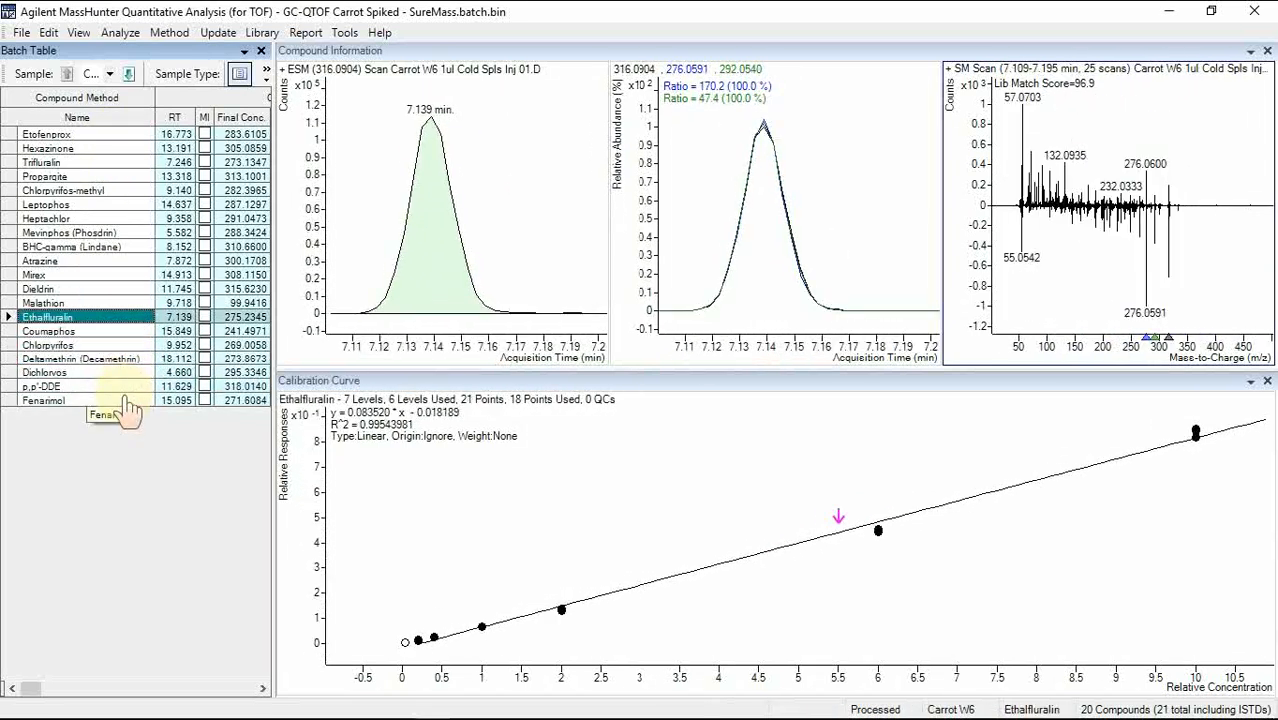
key(Up)
key(Up)
key(Up)
key(Up)
key(Up)
key(Up)
key(Up)
key(Up)
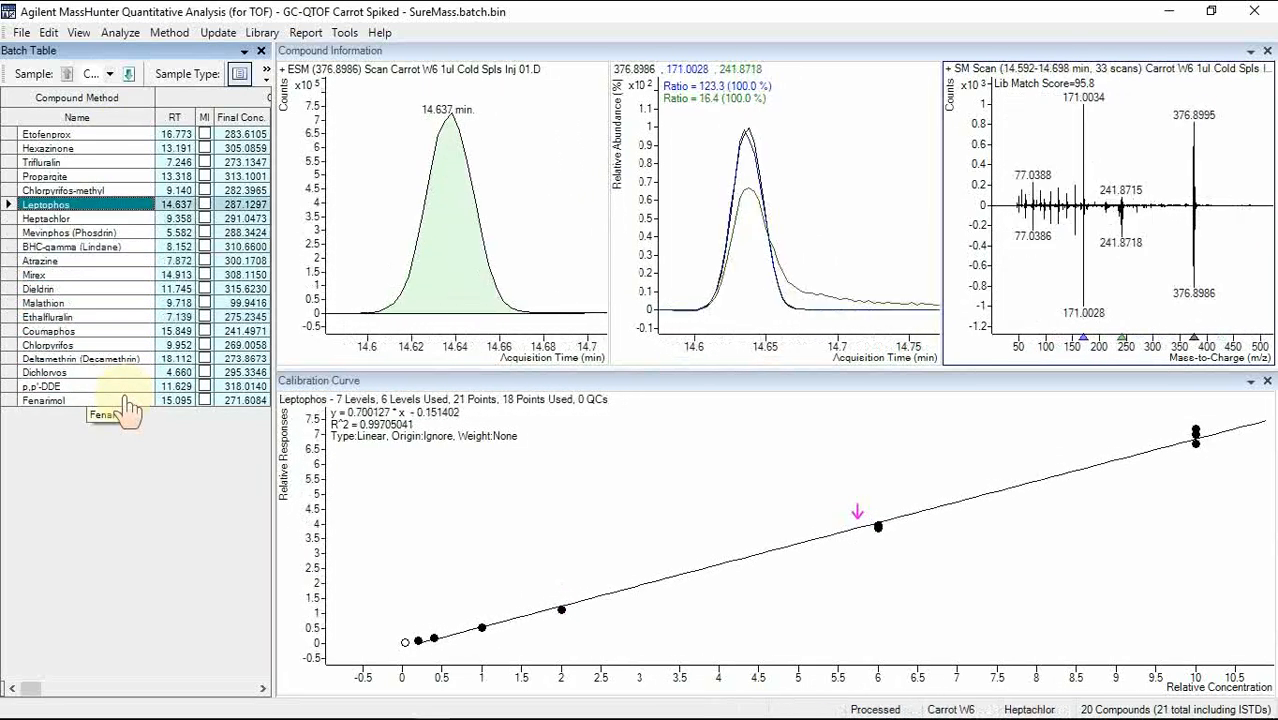
key(Up)
key(Up)
key(Up)
key(Up)
key(Up)
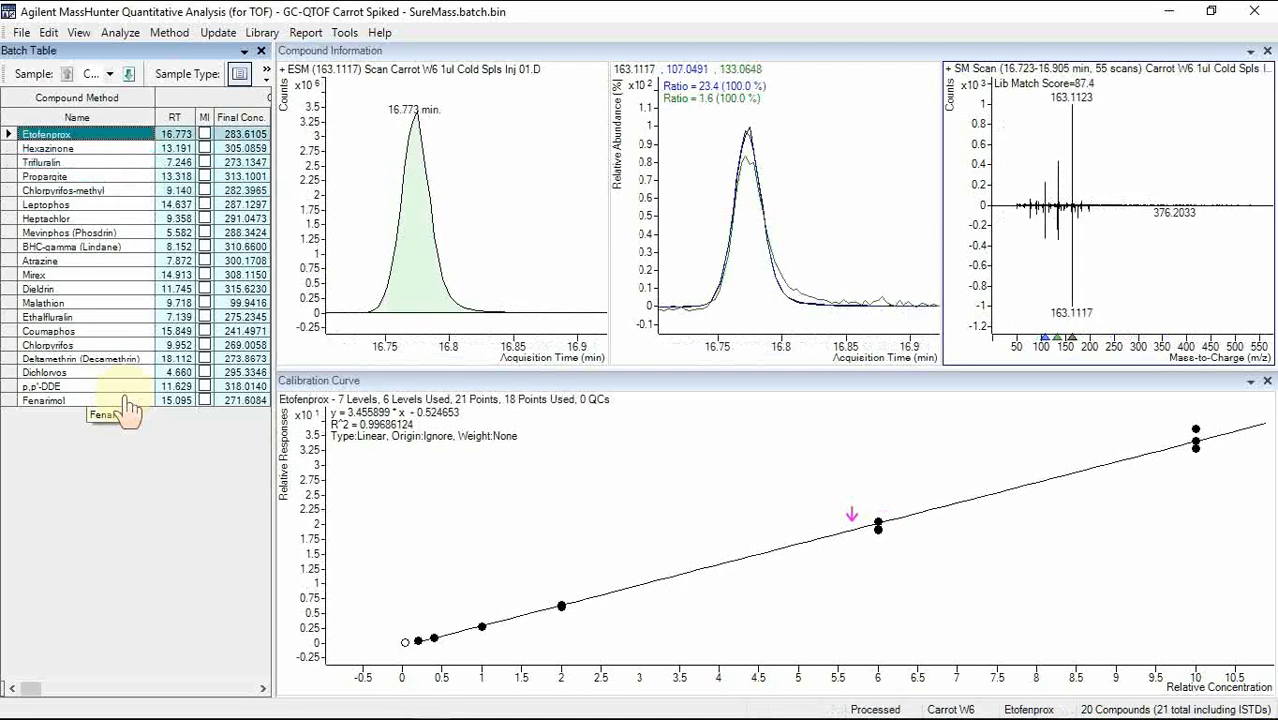
- Clear the batch's quantitation results and analyze the batch again
click(120, 33)
click(157, 335)
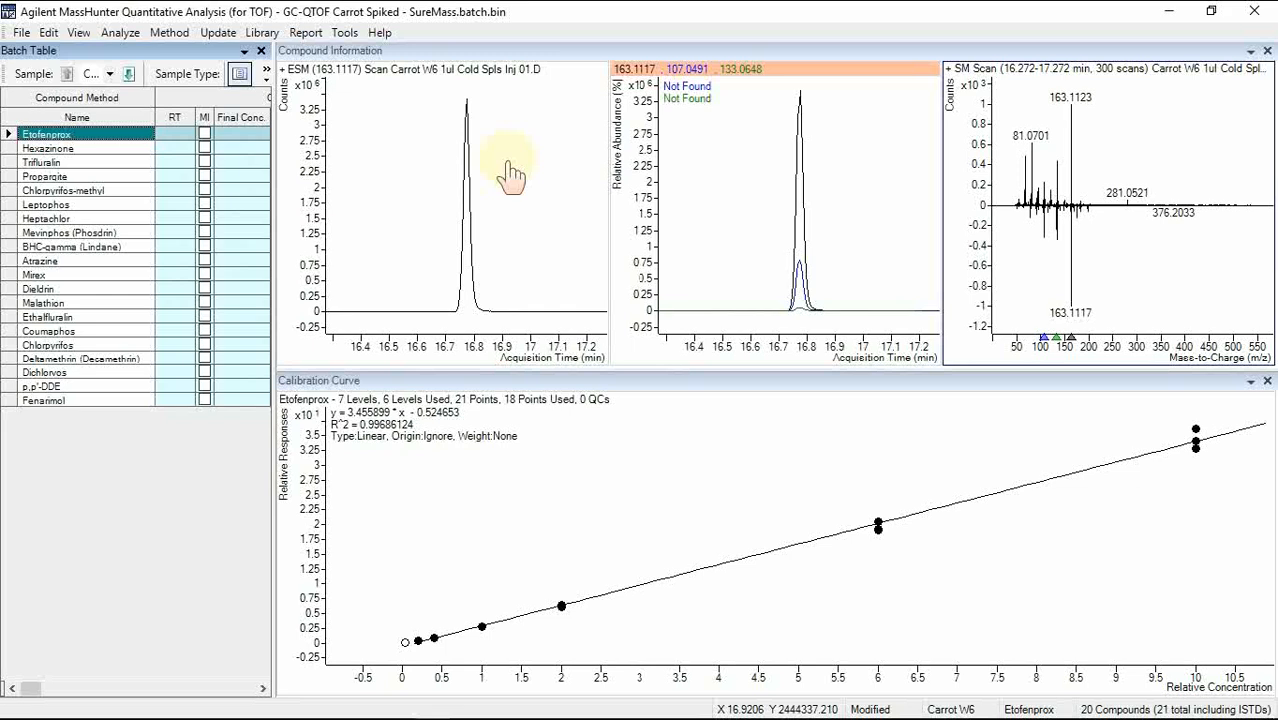
key(F5)
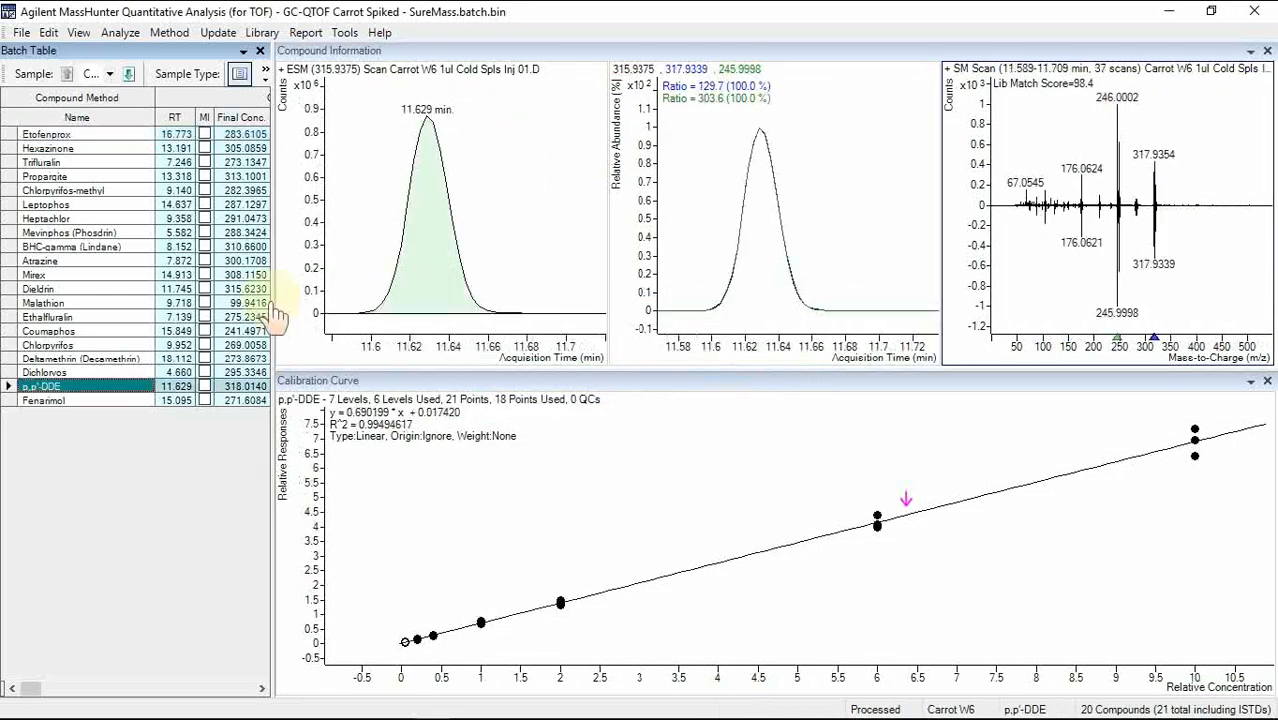
- Widen the batch table to show the SureMass Ratio column beside the final concentrations
drag(274, 301, 431, 316)
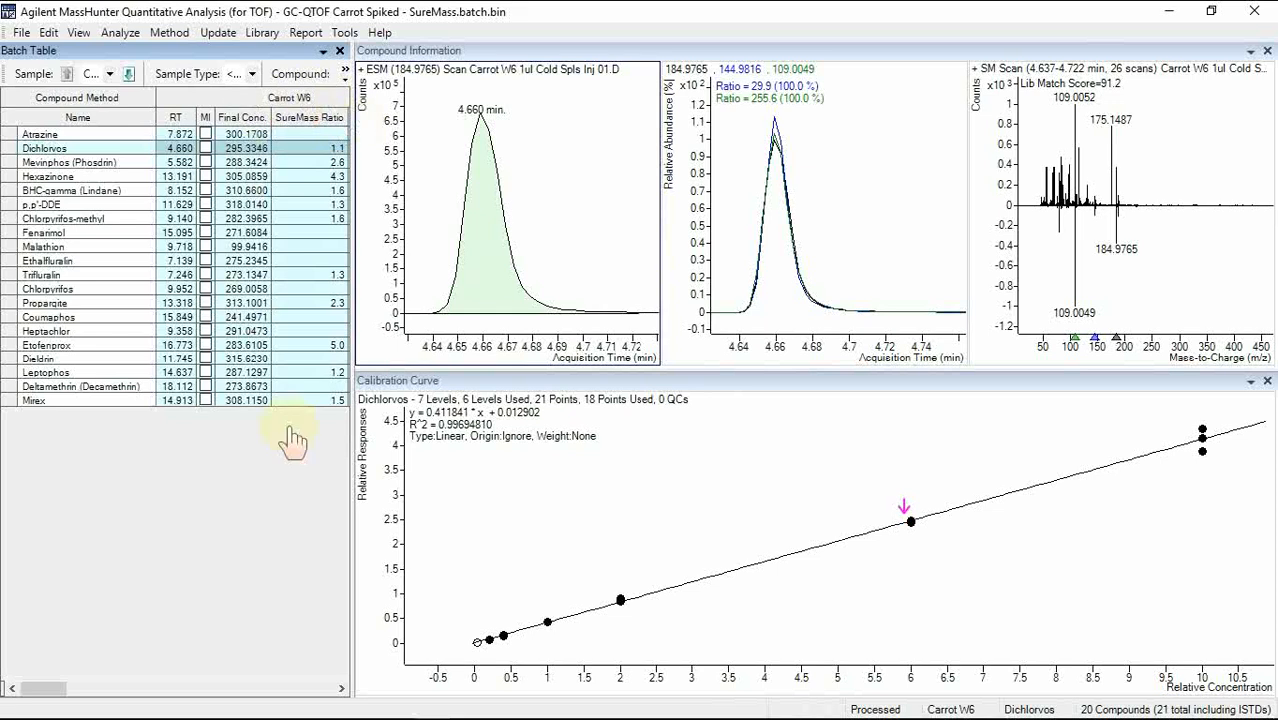
mouse_move(910, 520)
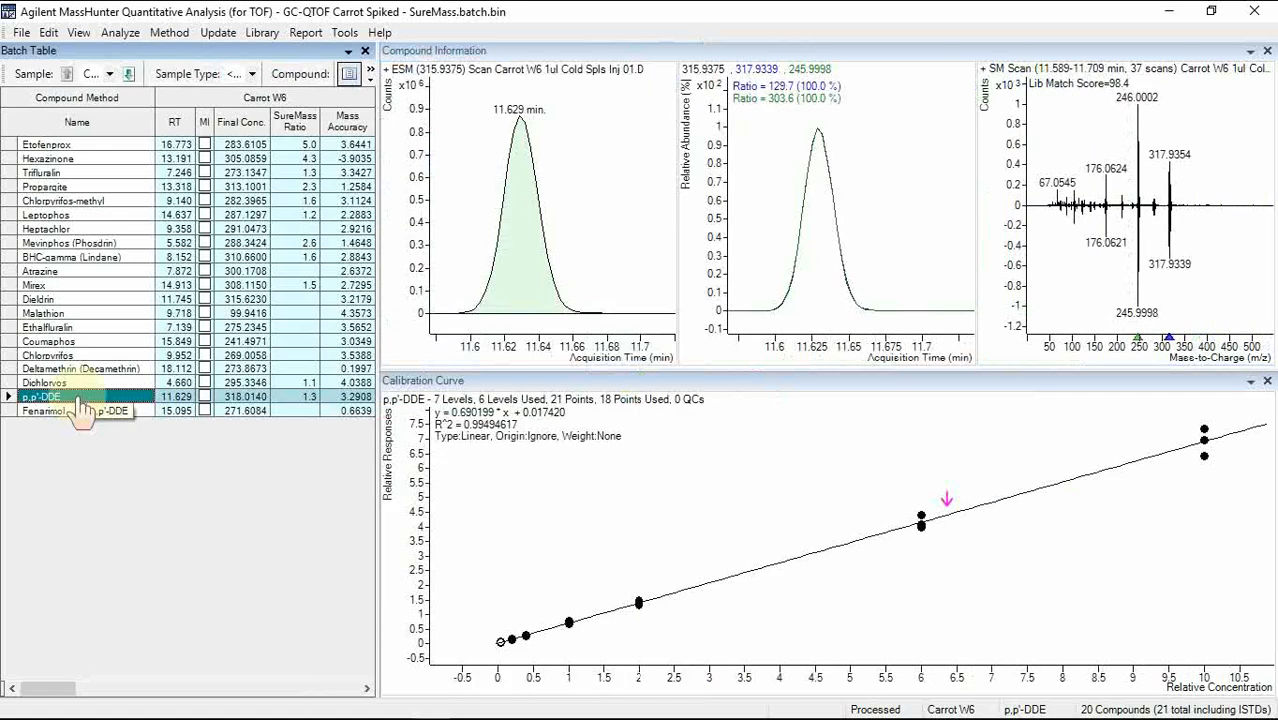
- Switch to the Carrot Blank sample, select Malathion and inspect the integration details of its chromatogram peak
click(128, 75)
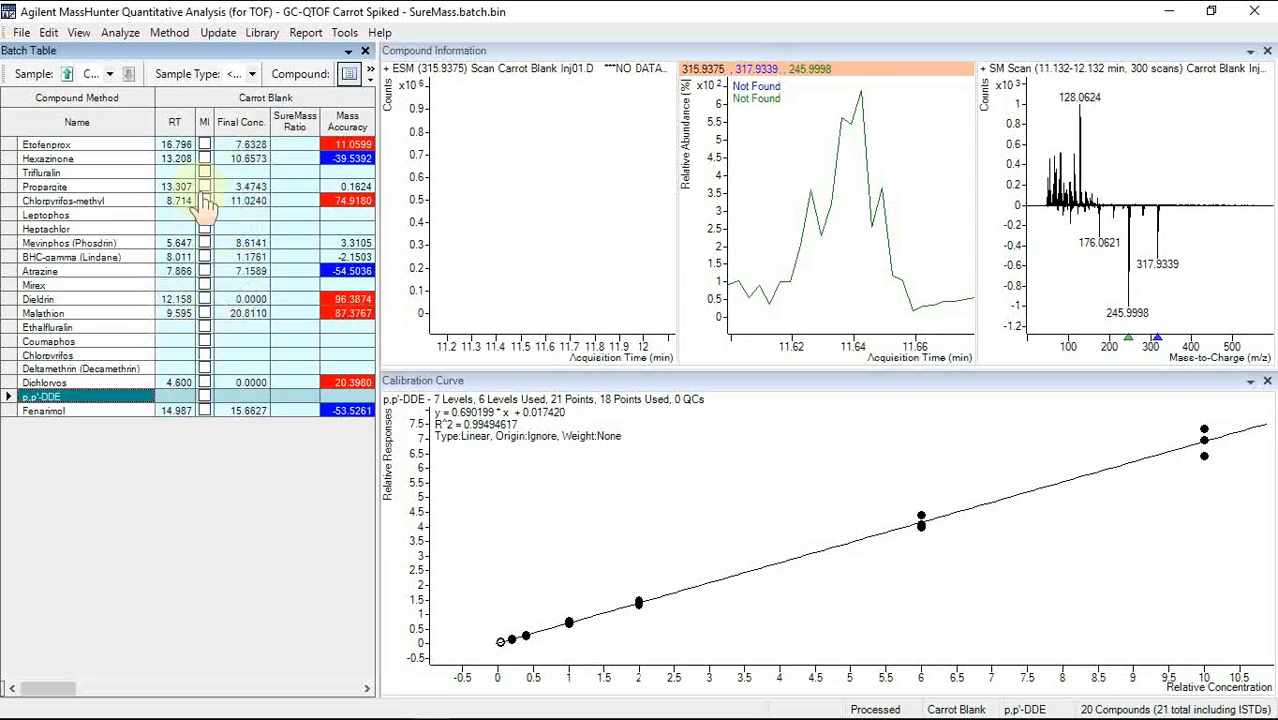
click(90, 314)
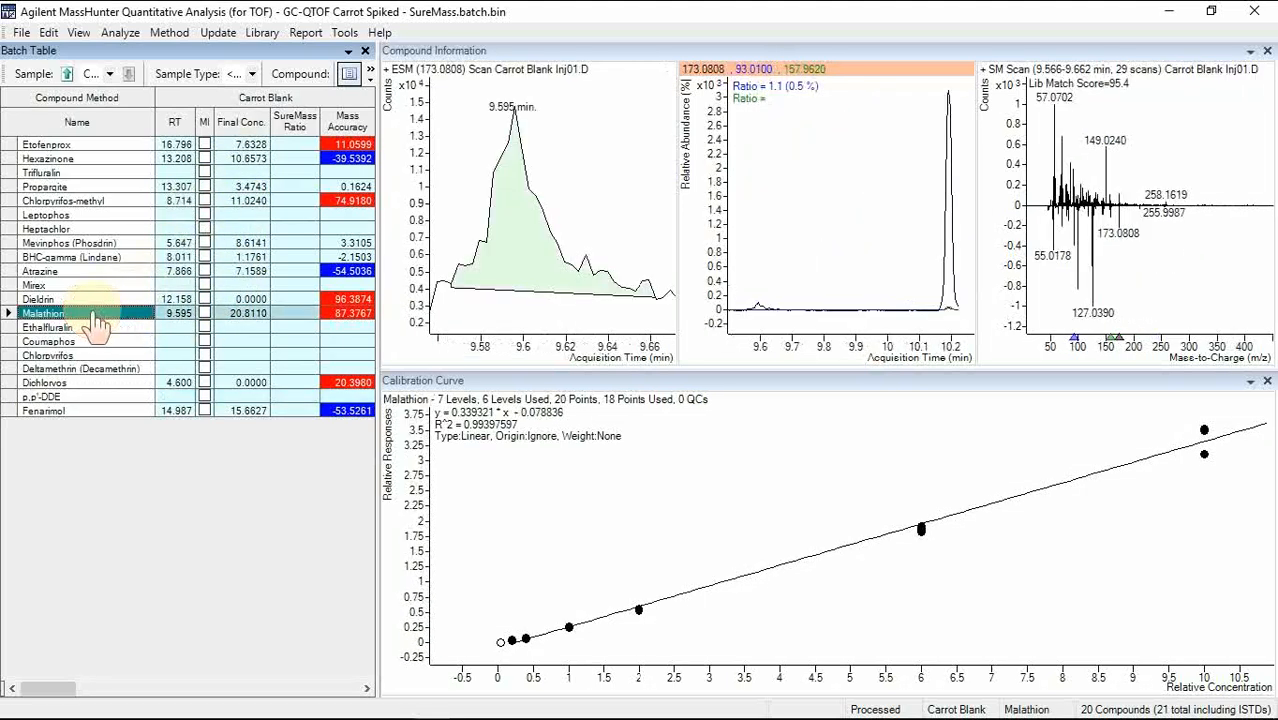
mouse_move(478, 283)
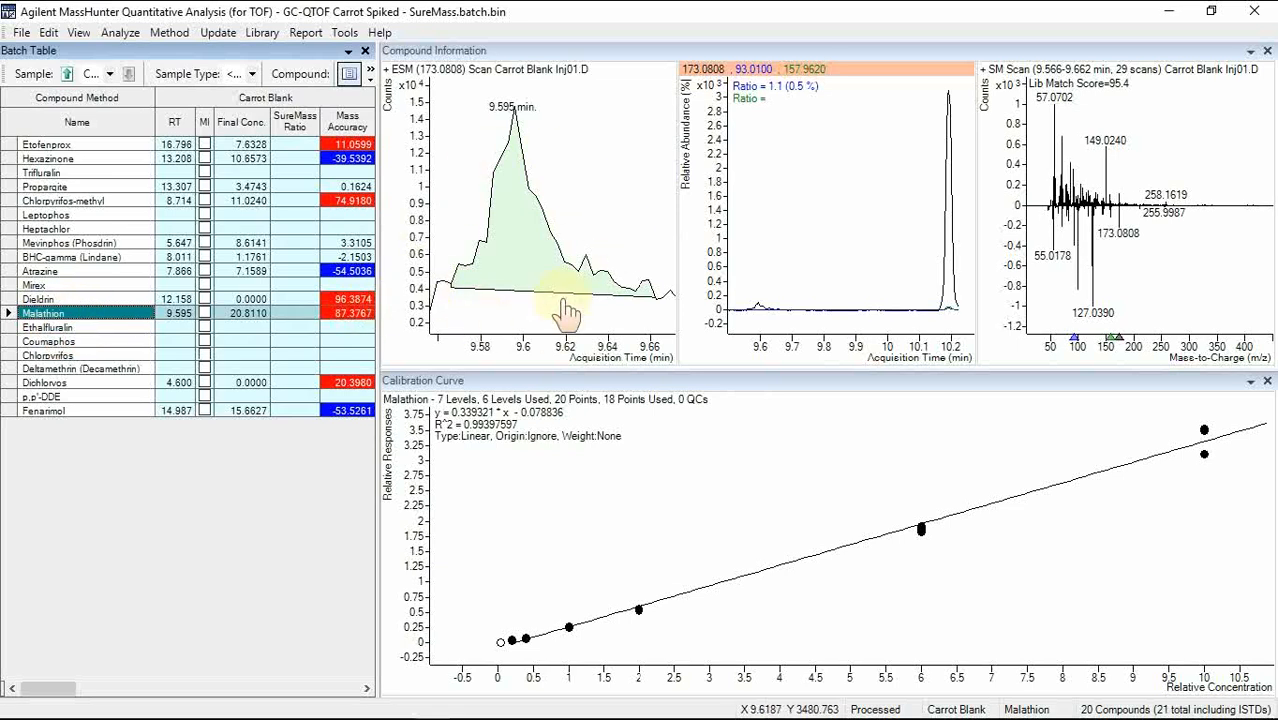
mouse_move(472, 287)
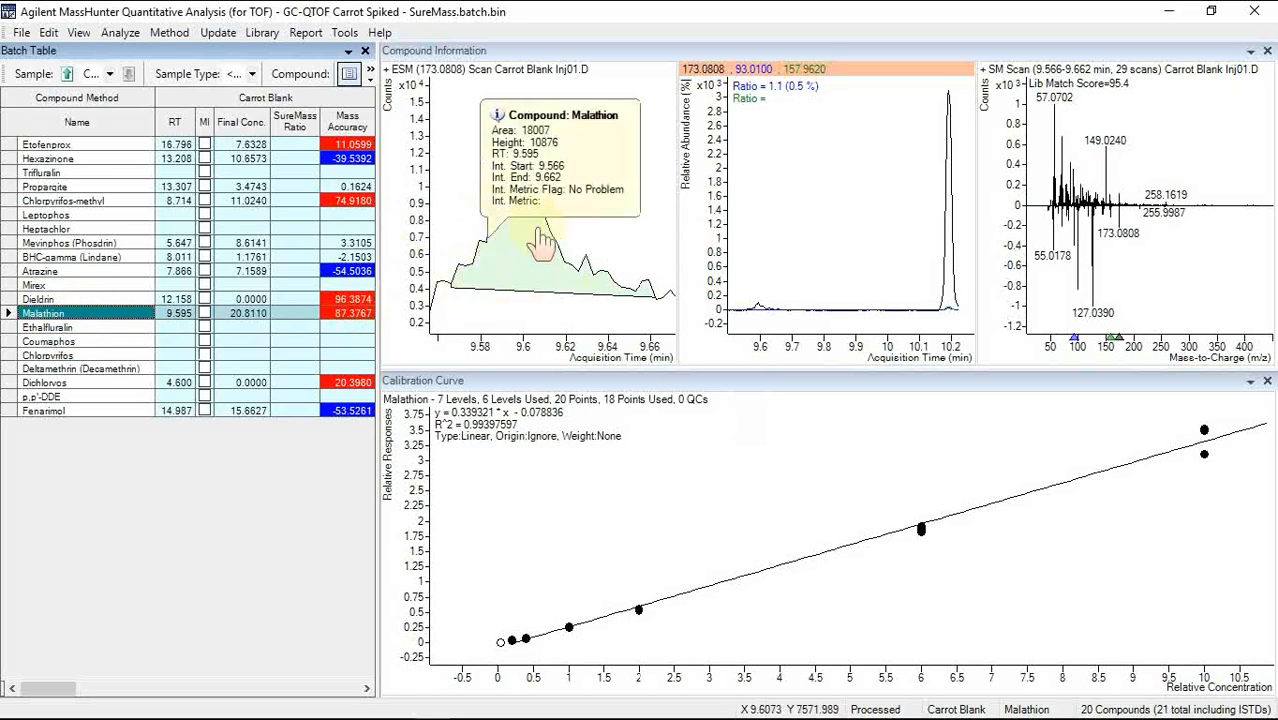
mouse_move(582, 284)
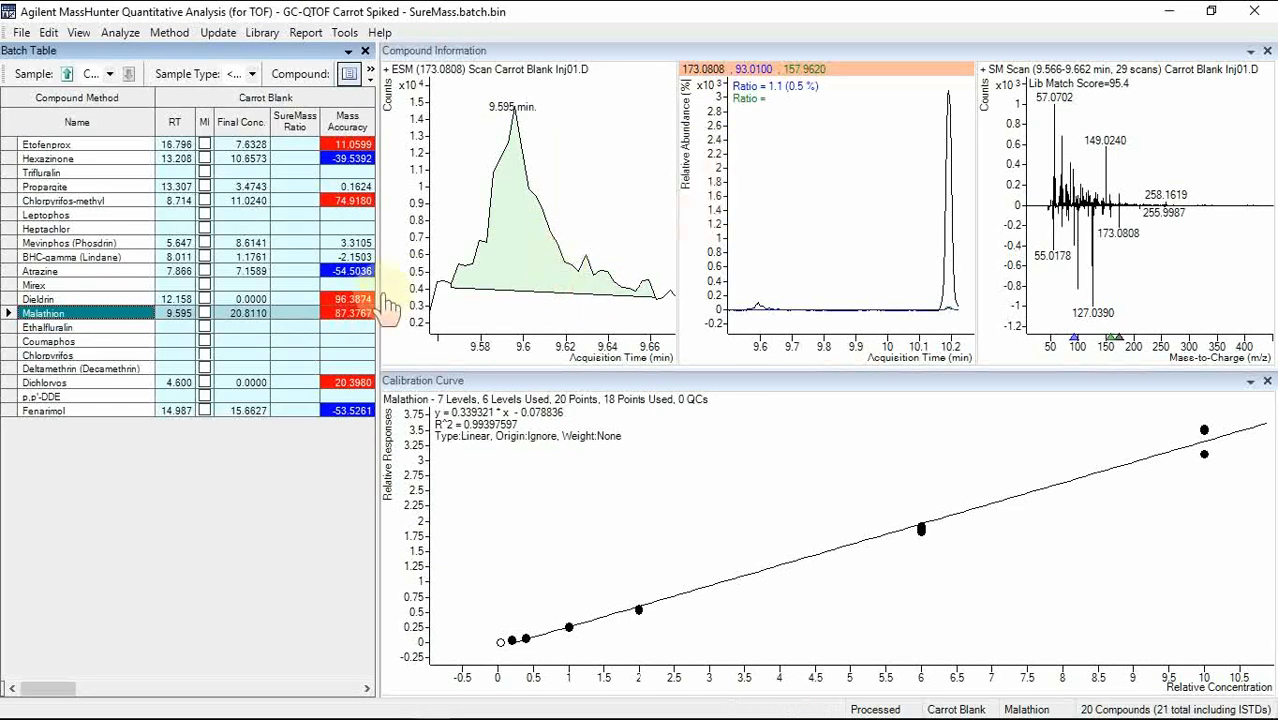
mouse_move(512, 292)
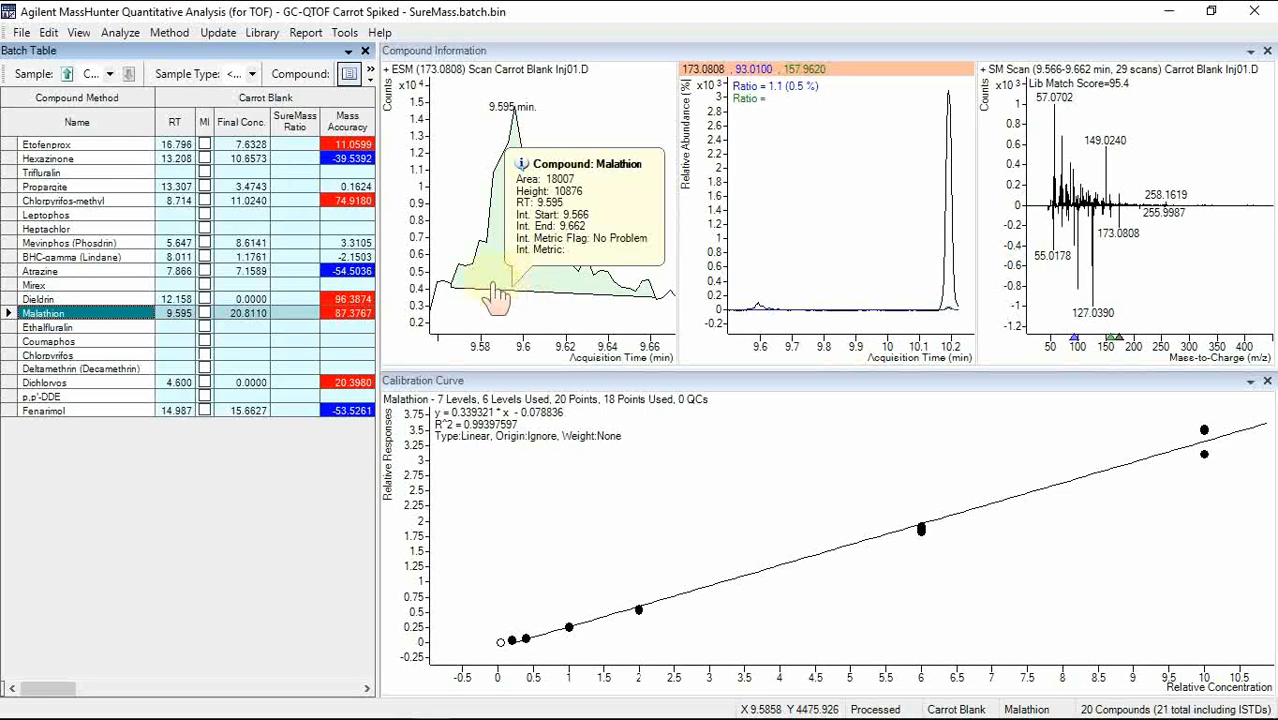
- Open the Malathion peak in a maximized Profile View and stretch the 3D plot's RT and MZ scales to about their maximum
double_click(497, 294)
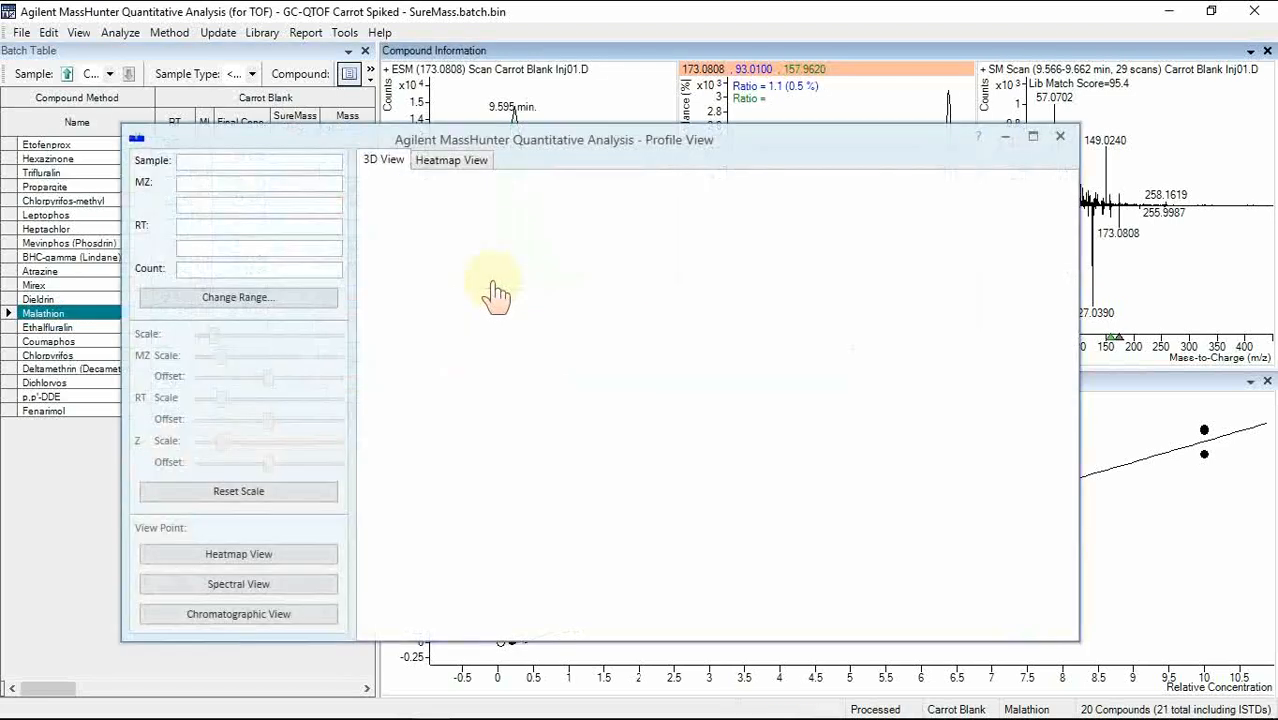
click(1031, 139)
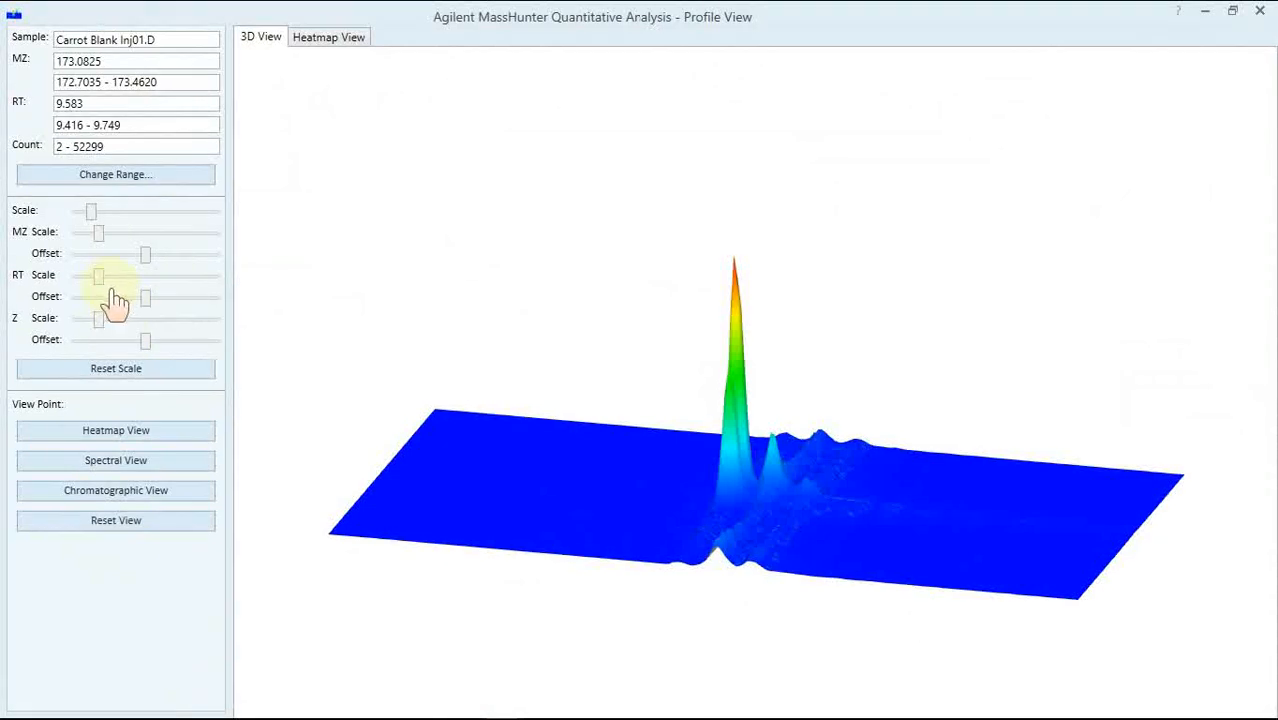
drag(102, 282, 256, 280)
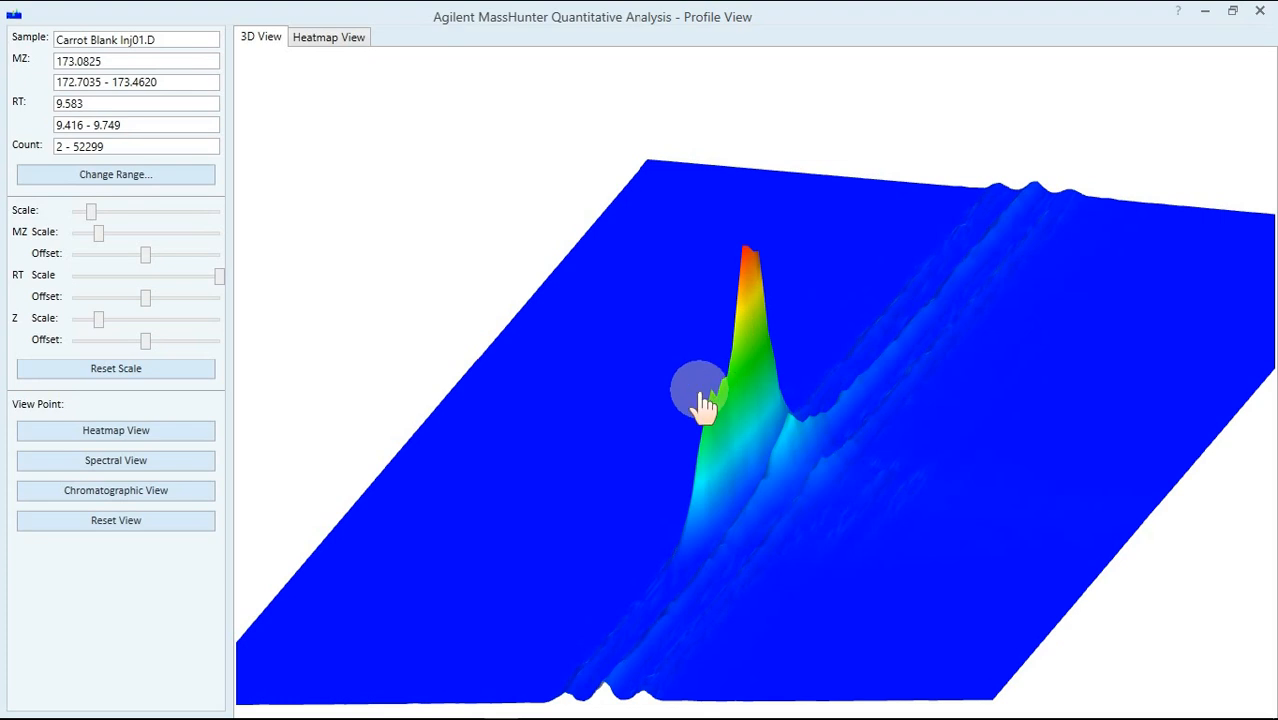
drag(98, 234, 215, 234)
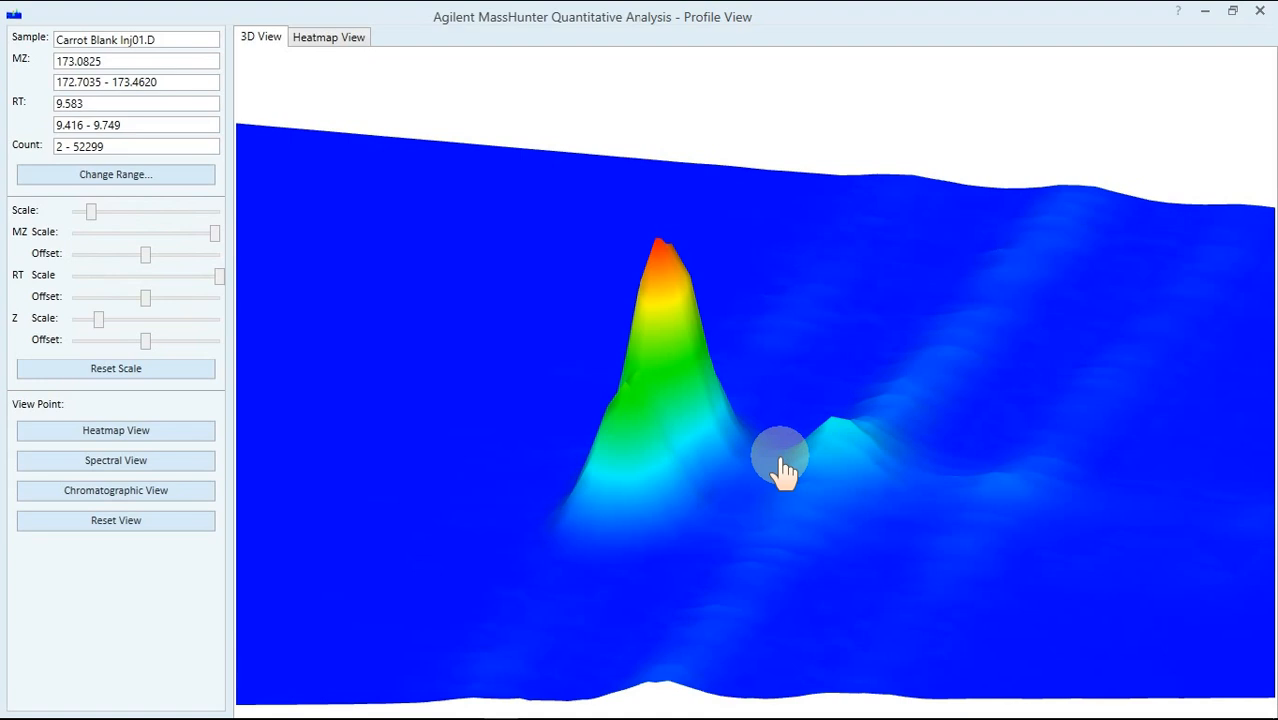